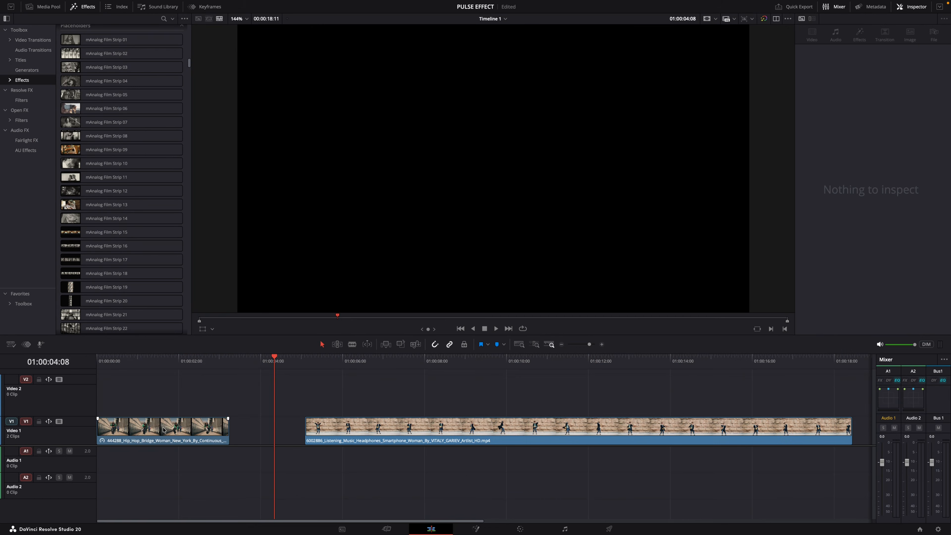
Preview the two dance clips on the timeline and delete the clip of the woman with headphones.
left_click_drag(164, 430, 227, 430)
left_click(260, 359)
mouse_move(260, 359)
left_mouse_down()
mouse_move(198, 358)
mouse_move(255, 362)
left_mouse_up()
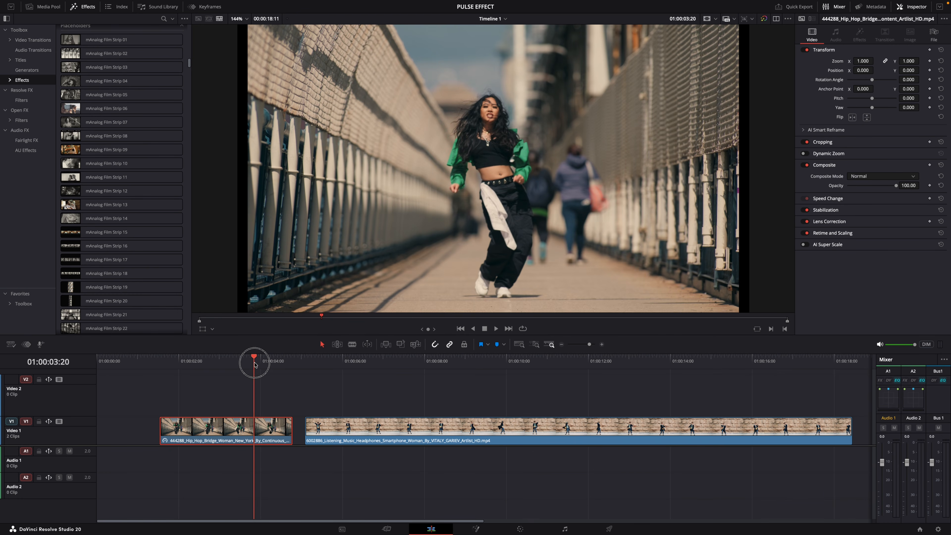
left_click_drag(332, 362, 374, 361)
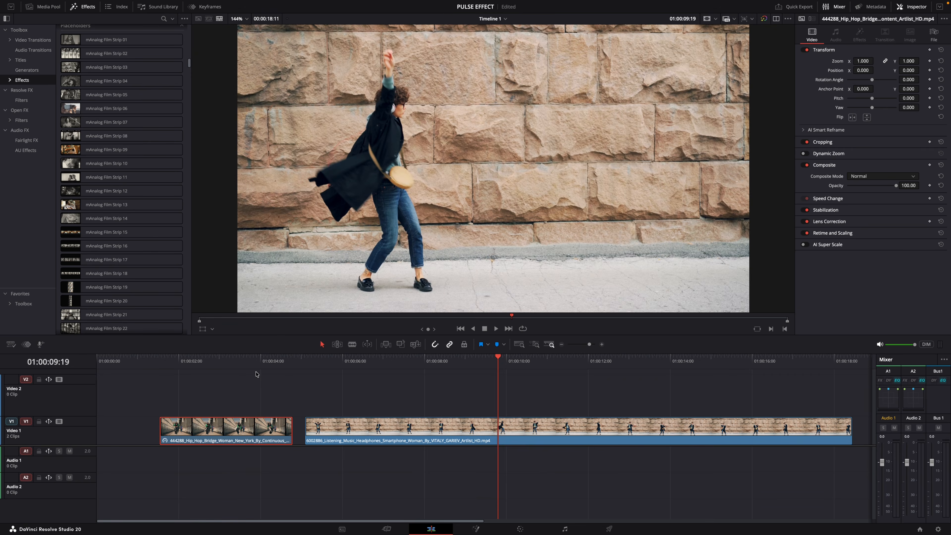
left_click_drag(256, 361, 207, 362)
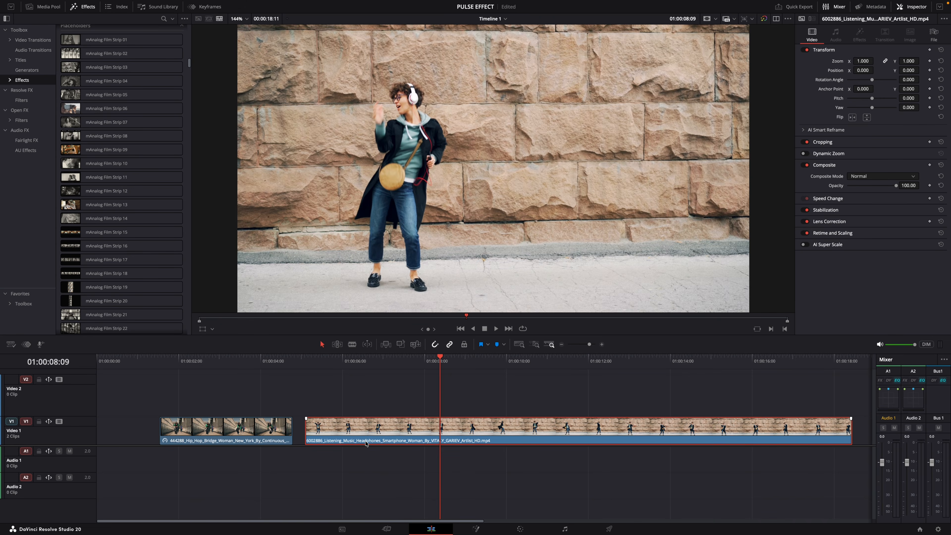
key("Delete")
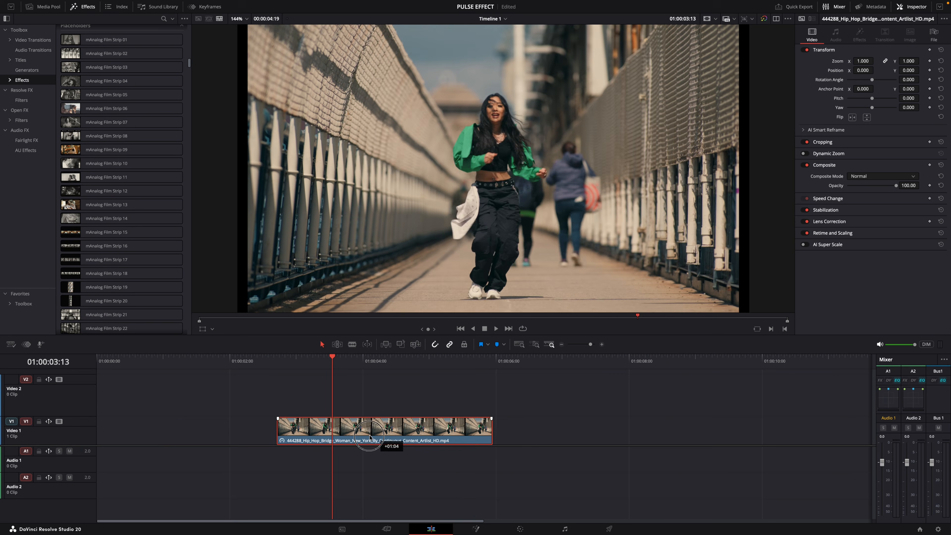
Duplicate the bridge dance clip onto Video 2 directly above the original and disable the Video 1 track.
left_click_drag(387, 434, 396, 411)
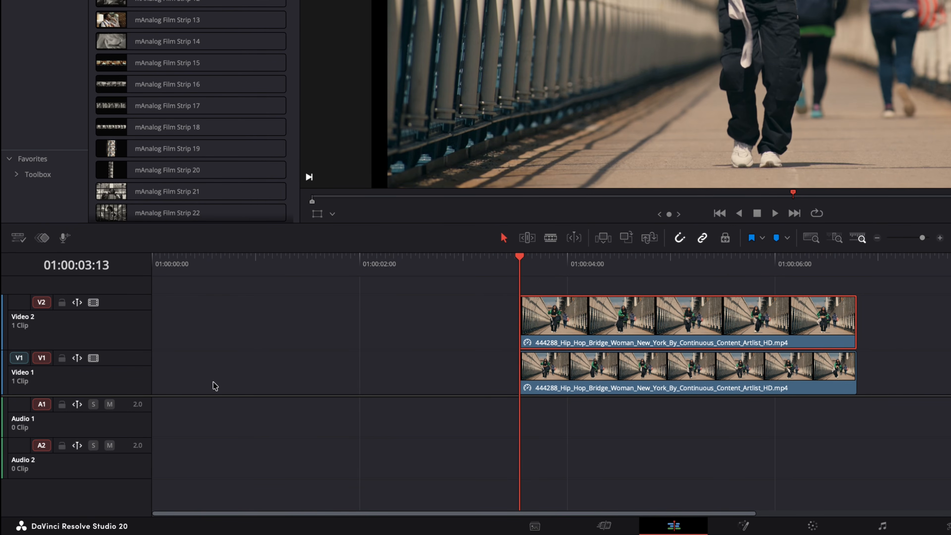
left_click(93, 359)
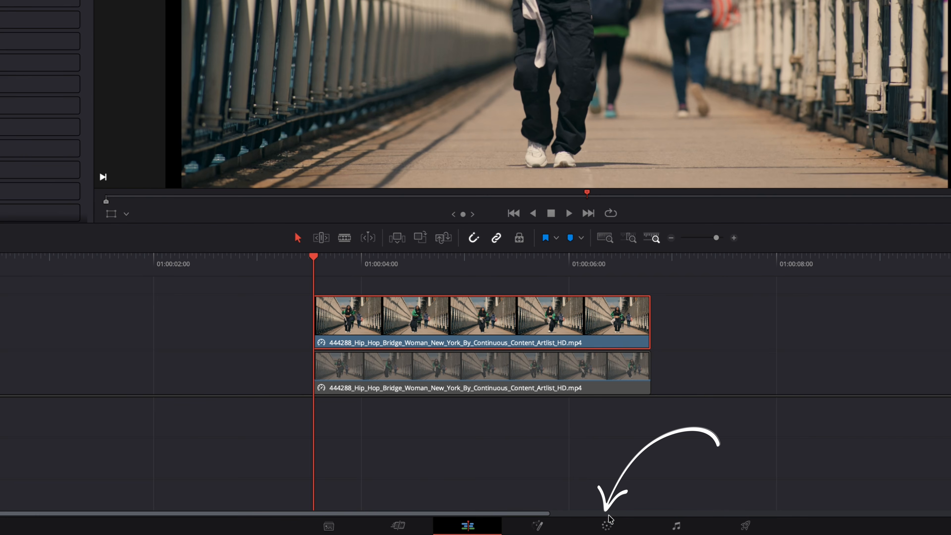
Switch to the Color page, set the render cache to User and hide the LUT browser.
left_click(608, 526)
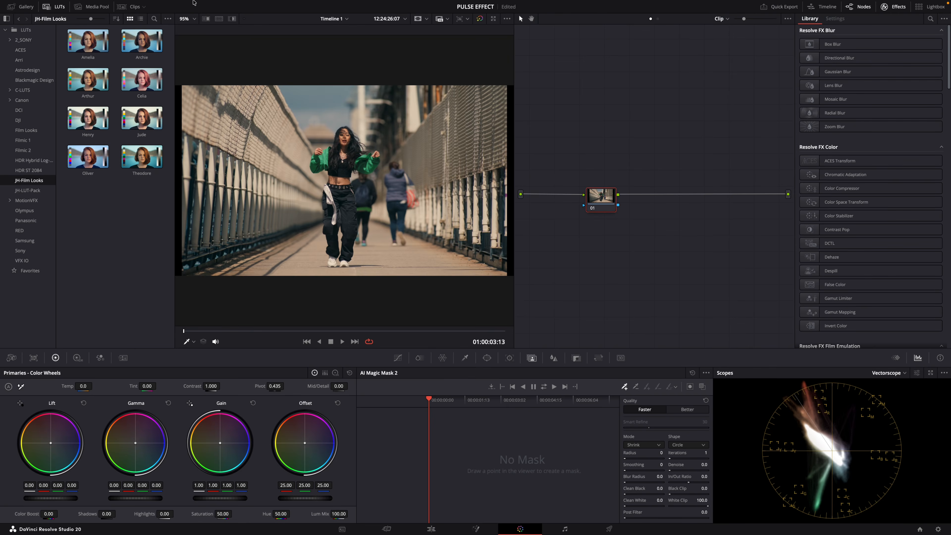
mouse_move(194, 0)
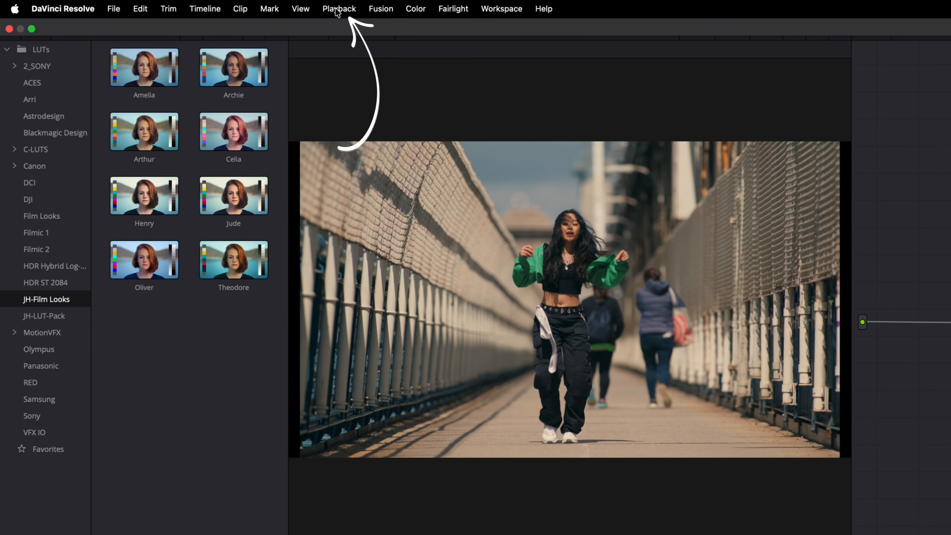
left_click(338, 11)
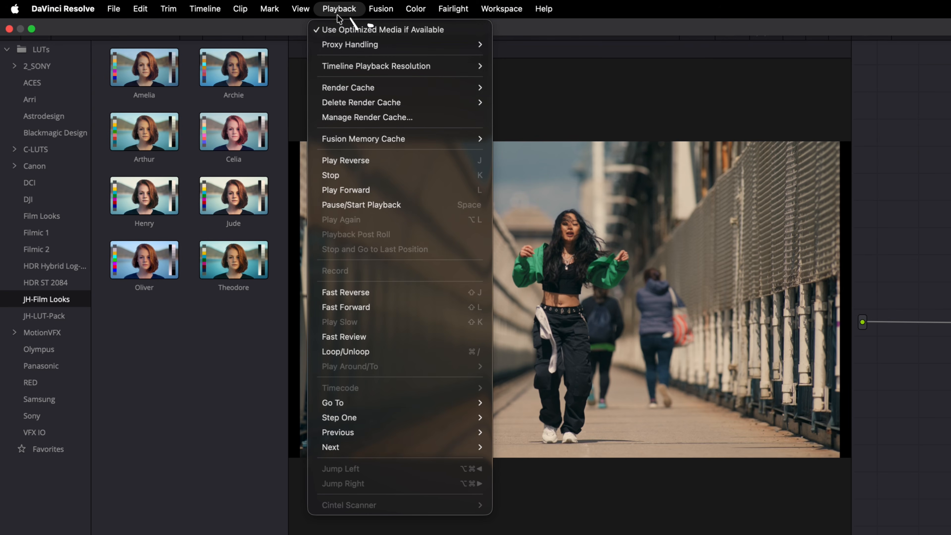
mouse_move(468, 87)
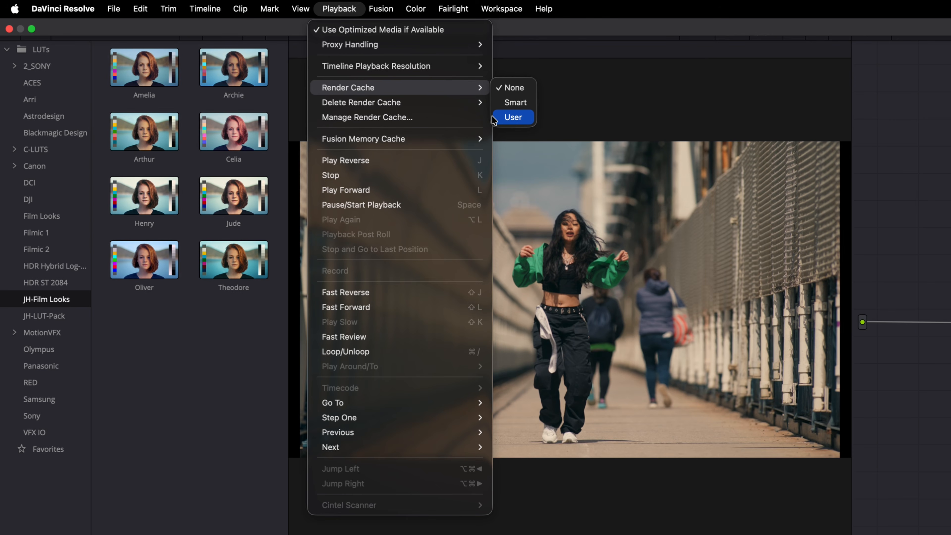
left_click(514, 118)
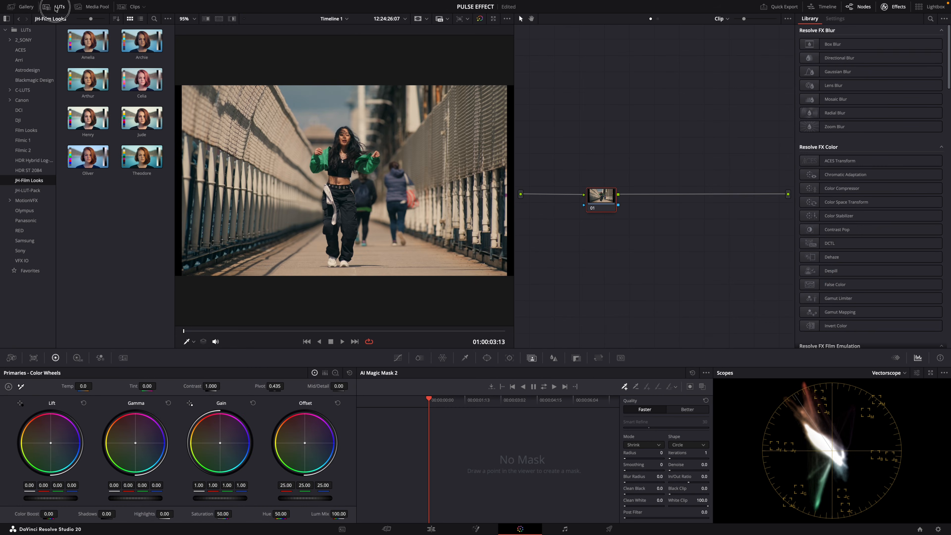
left_click(55, 8)
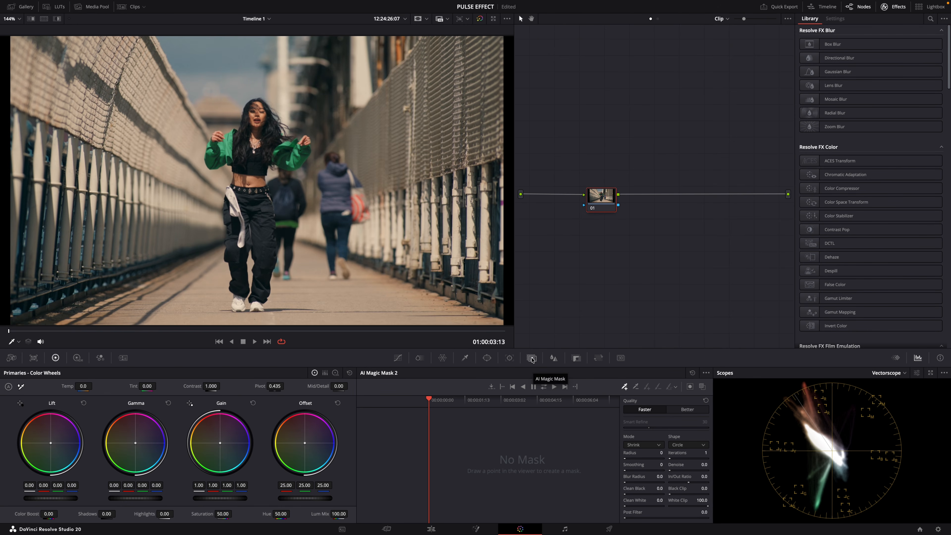
Add an alpha output to the node graph and connect node 01's alpha output to it.
right_click(660, 232)
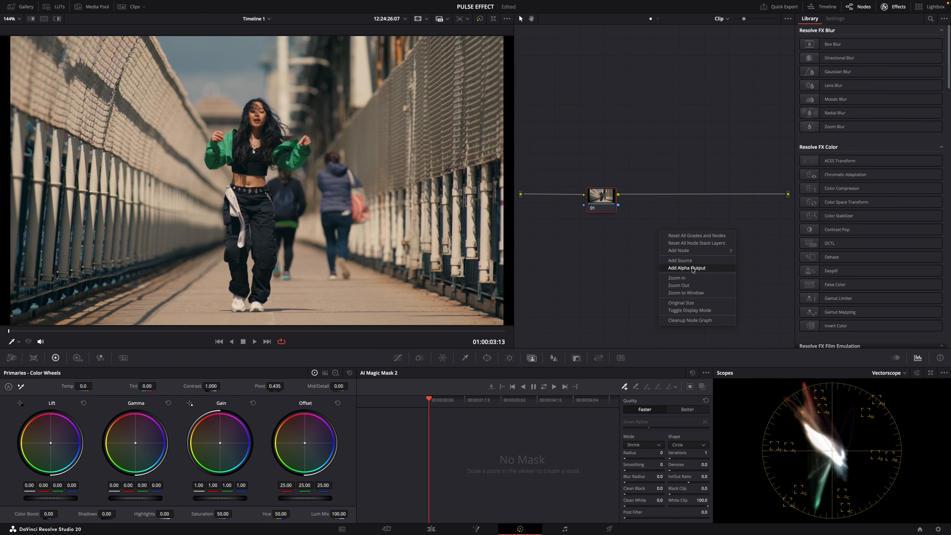
left_click(670, 269)
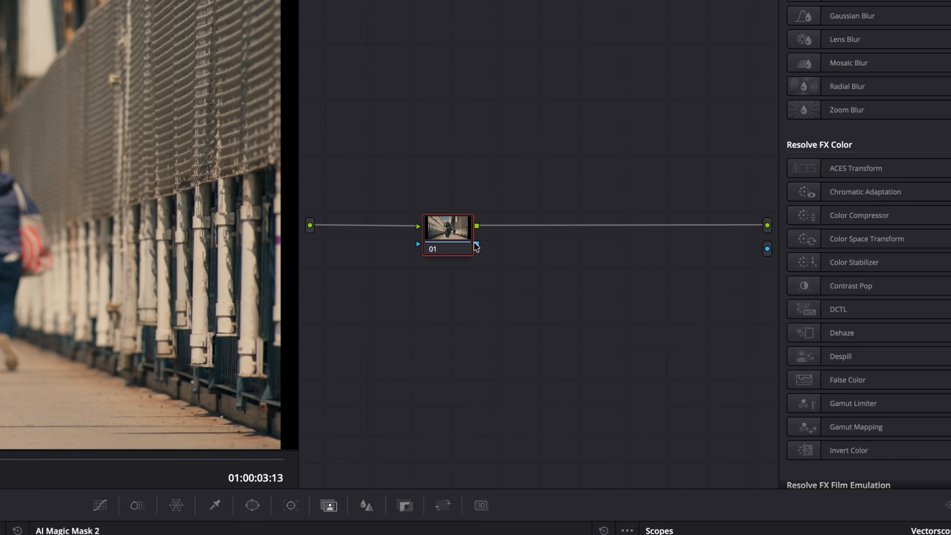
left_click_drag(476, 246, 768, 250)
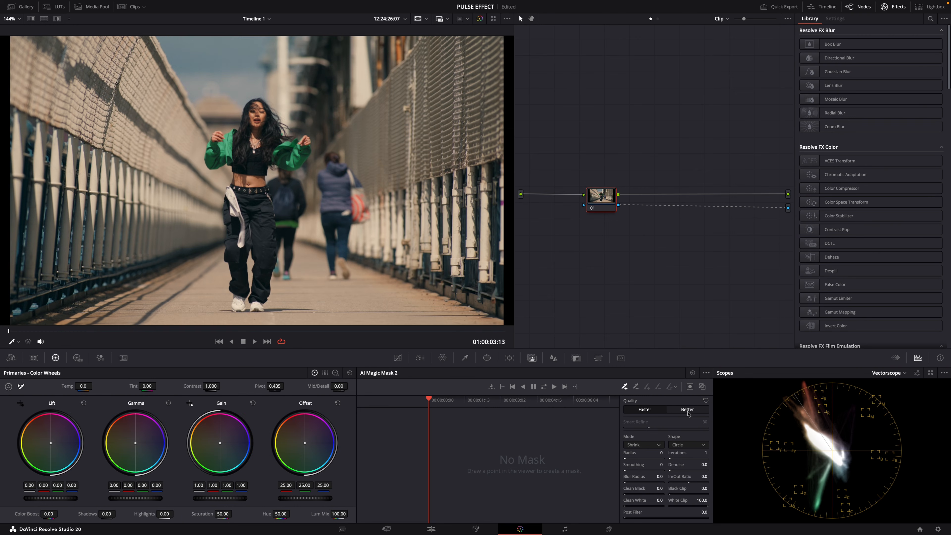
Mask the dancer with AI Magic Mask at Better quality using points on her trousers, top and face, and track it forward and reverse.
left_click(687, 410)
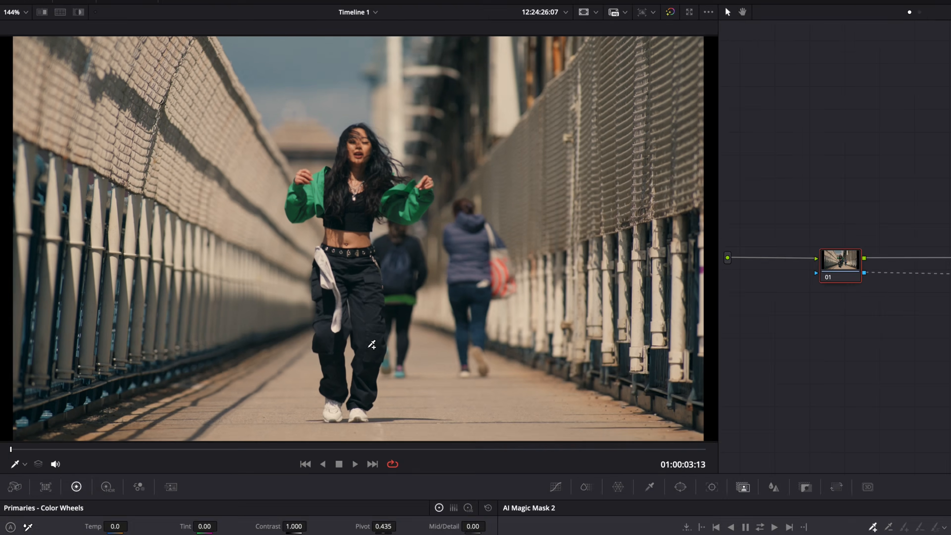
left_click(265, 259)
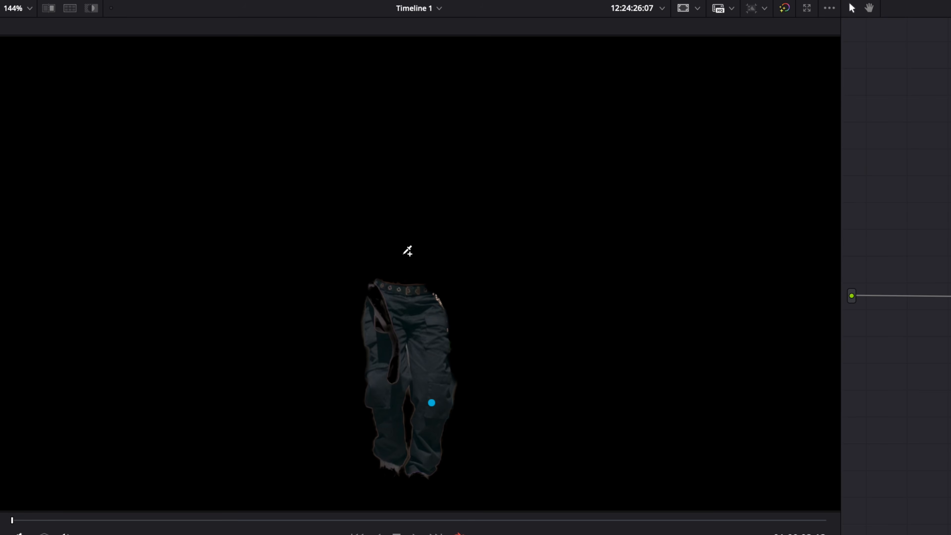
left_click(404, 256)
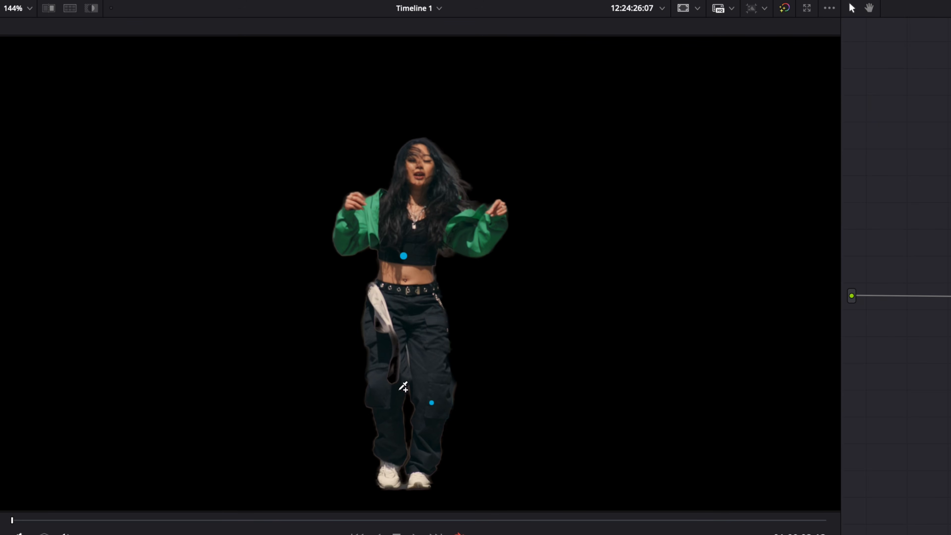
left_click(417, 172)
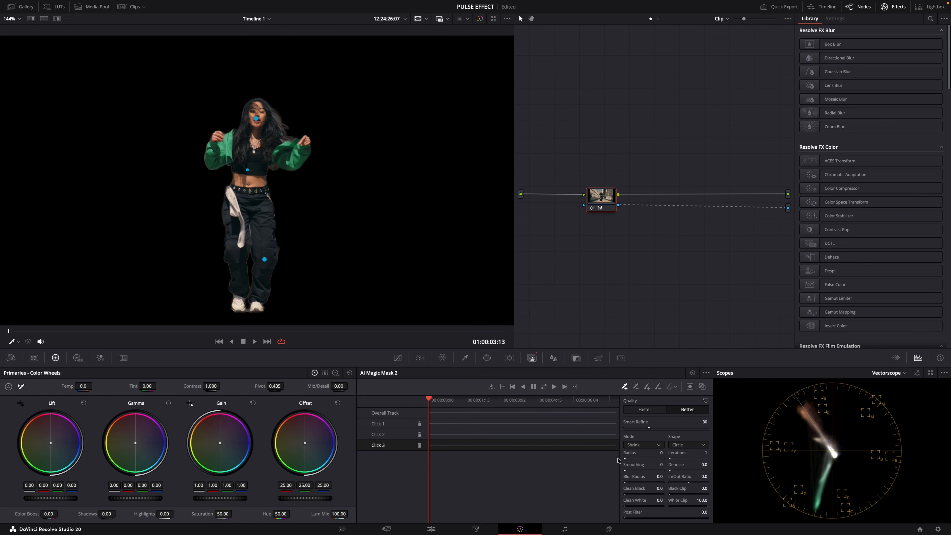
mouse_move(628, 459)
left_mouse_down()
mouse_move(682, 459)
mouse_move(604, 455)
mouse_move(712, 458)
mouse_move(633, 453)
left_mouse_up()
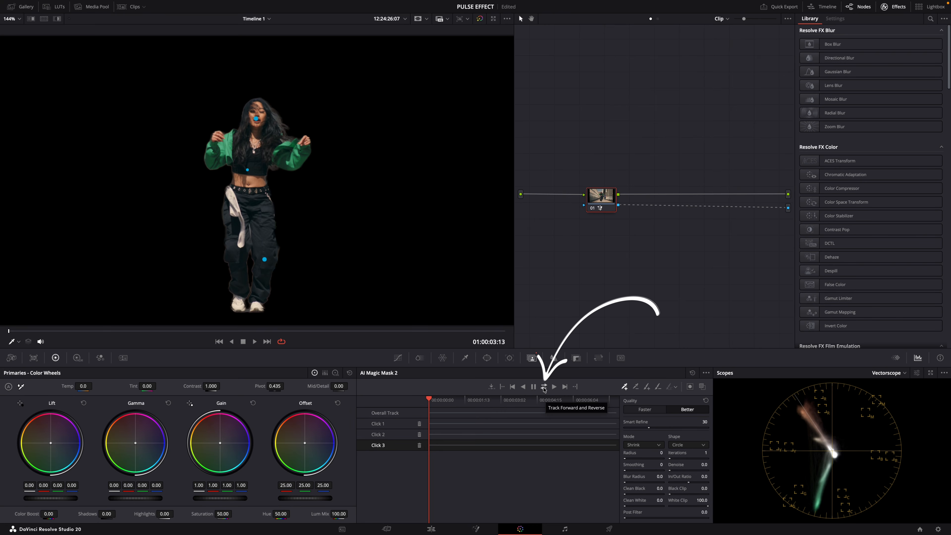
left_click(544, 388)
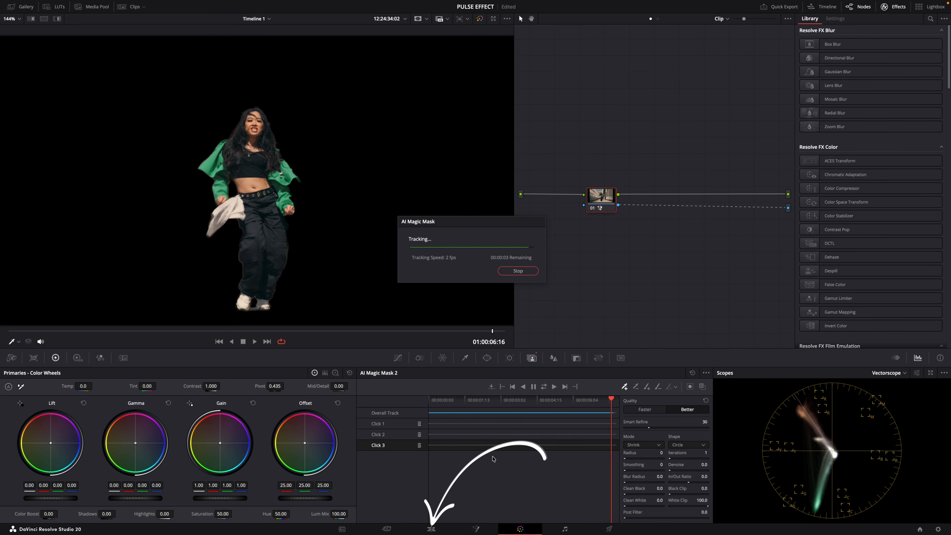
Back on the Edit page, return the playhead to the clip's start, and enable Video 1 while disabling Video 2.
left_click(430, 529)
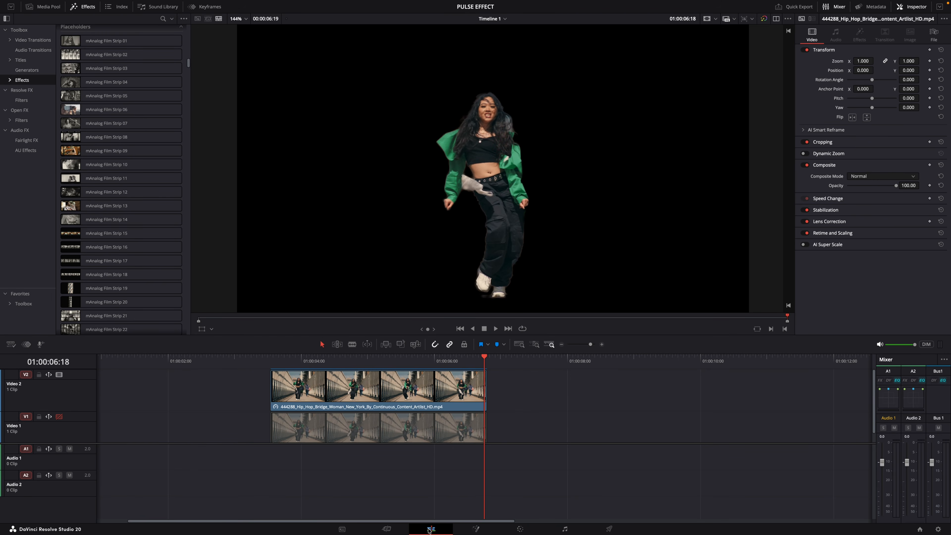
left_click_drag(402, 358, 271, 359)
scroll(311, 434, "down", 1)
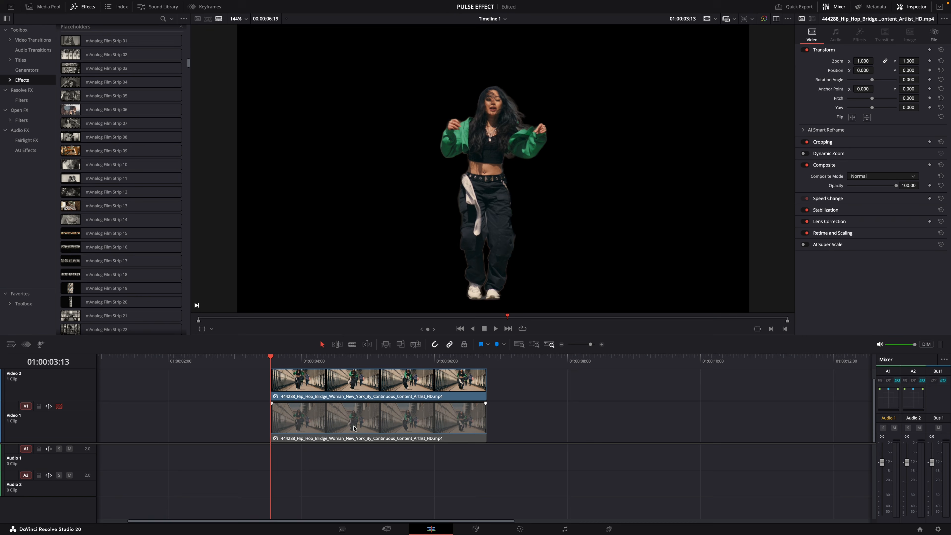
scroll(354, 428, "up", 1)
left_click(59, 416)
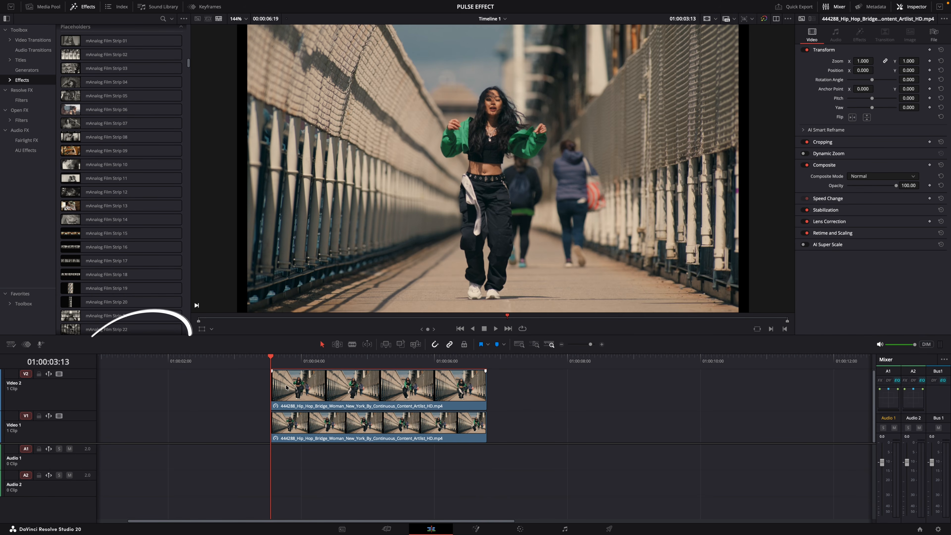
left_click(60, 374)
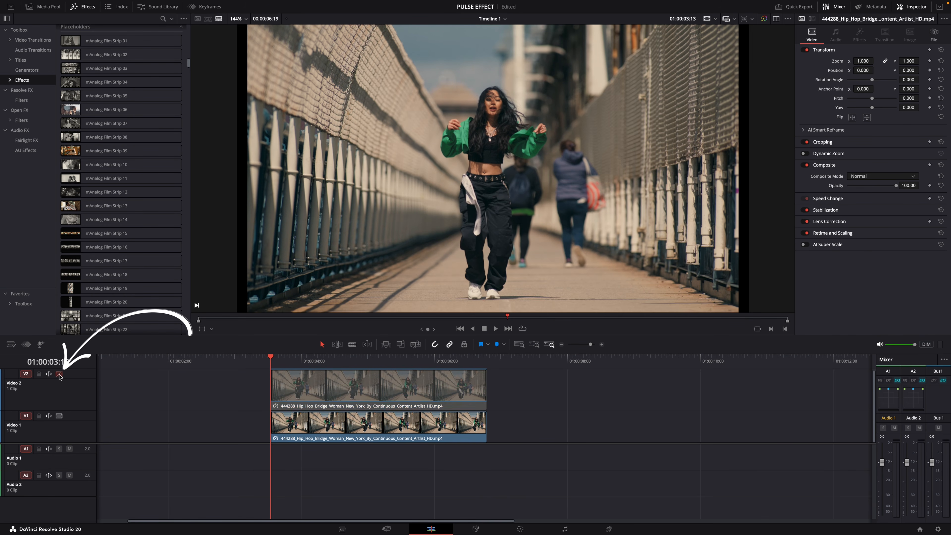
On the Color page, find the Depth Map effect and apply it to the Video 1 clip's node.
left_click(522, 529)
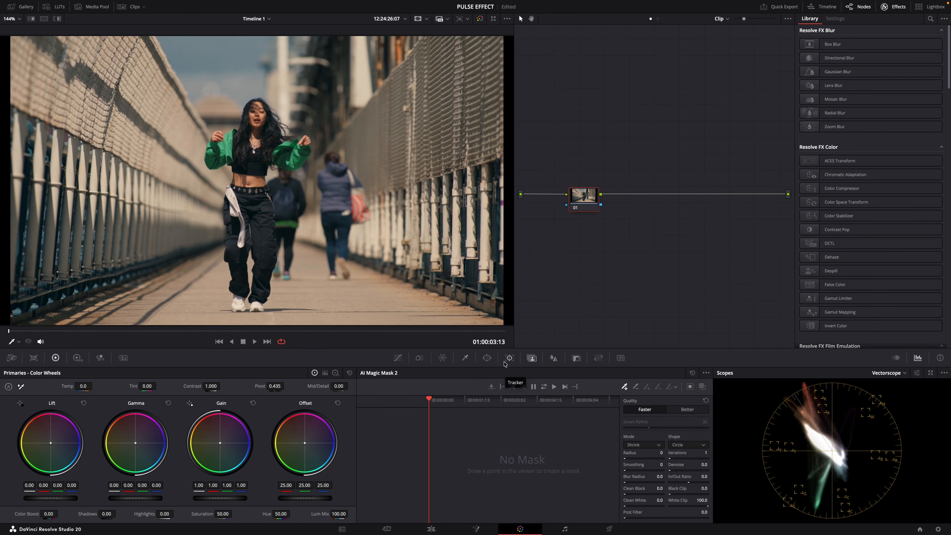
left_click(931, 19)
type("depth")
type(" map")
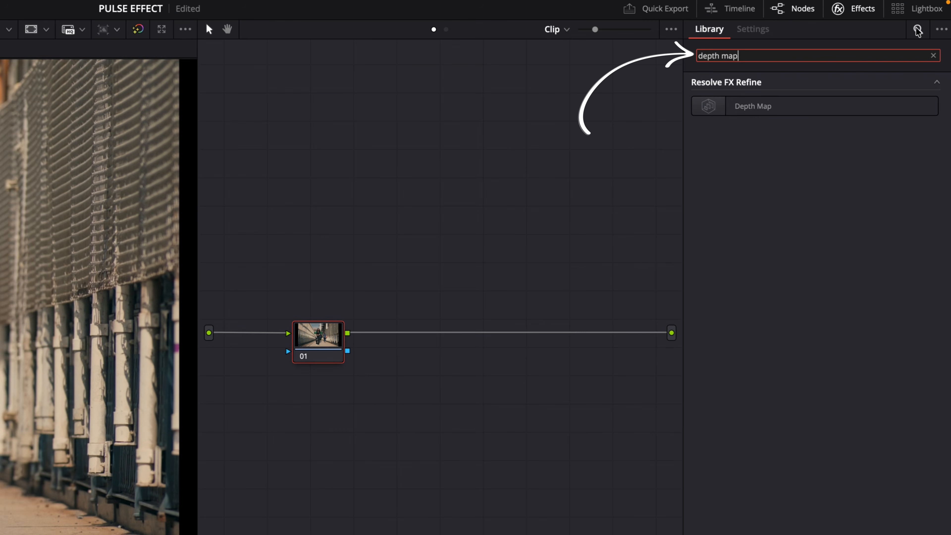
left_click_drag(758, 106, 323, 339)
right_click(328, 340)
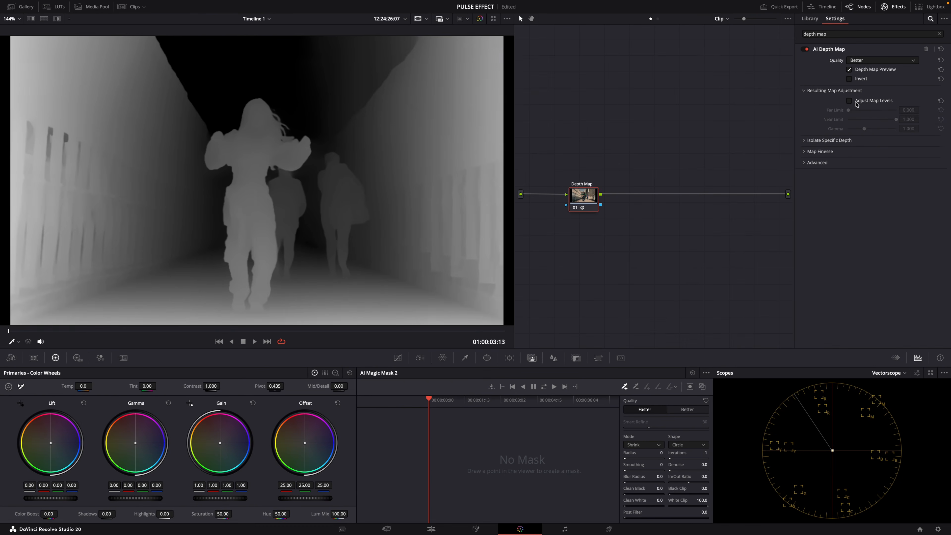
Try adjusting the depth map levels with a far limit of 0.054 and a near limit of 0.643, and switch the adjustment off.
left_click(849, 100)
left_click_drag(896, 120, 851, 113)
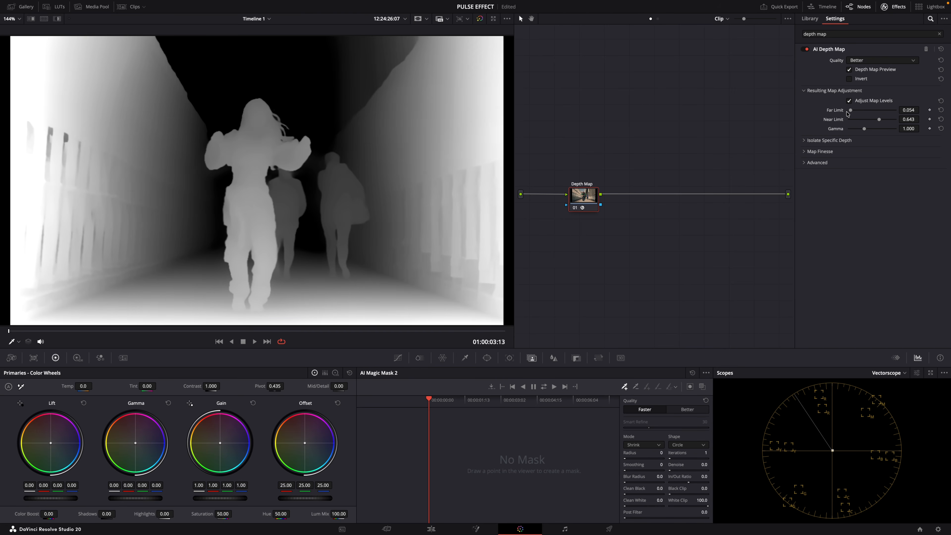
left_click(848, 101)
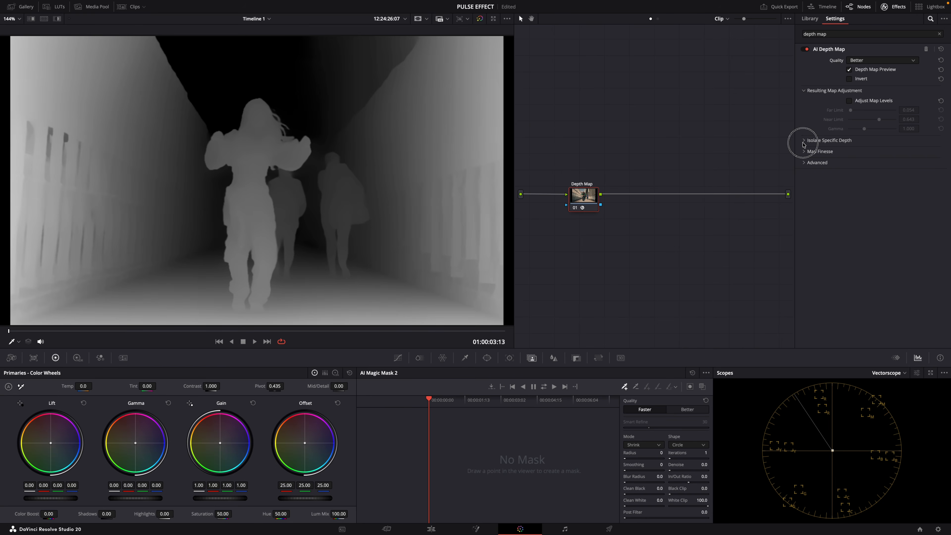
Enable isolation of a specific depth and set the target depth to 0.419 and the tolerance to 0.233.
left_click(804, 143)
mouse_move(892, 160)
left_mouse_down()
mouse_move(837, 158)
mouse_move(896, 159)
mouse_move(841, 159)
mouse_move(875, 161)
left_mouse_up()
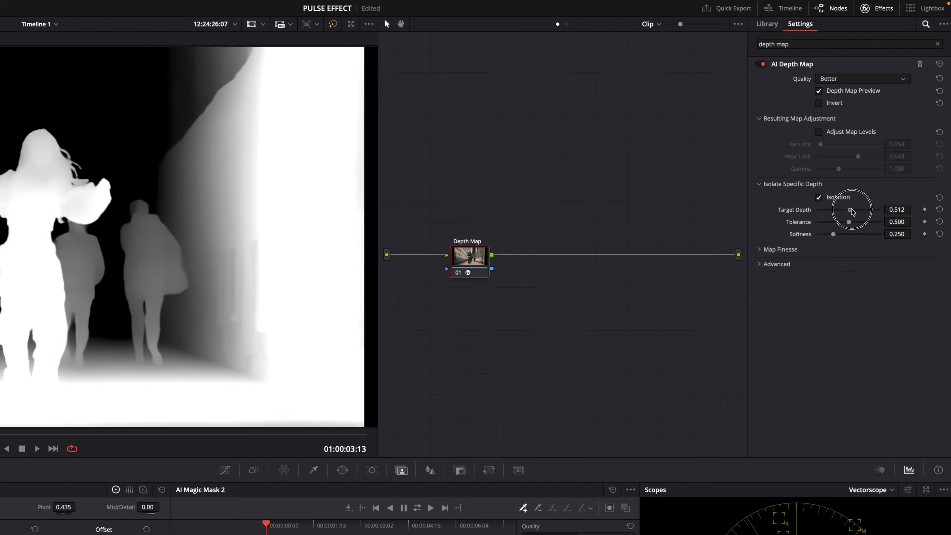
mouse_move(853, 212)
left_mouse_down()
mouse_move(864, 210)
mouse_move(855, 210)
left_mouse_up()
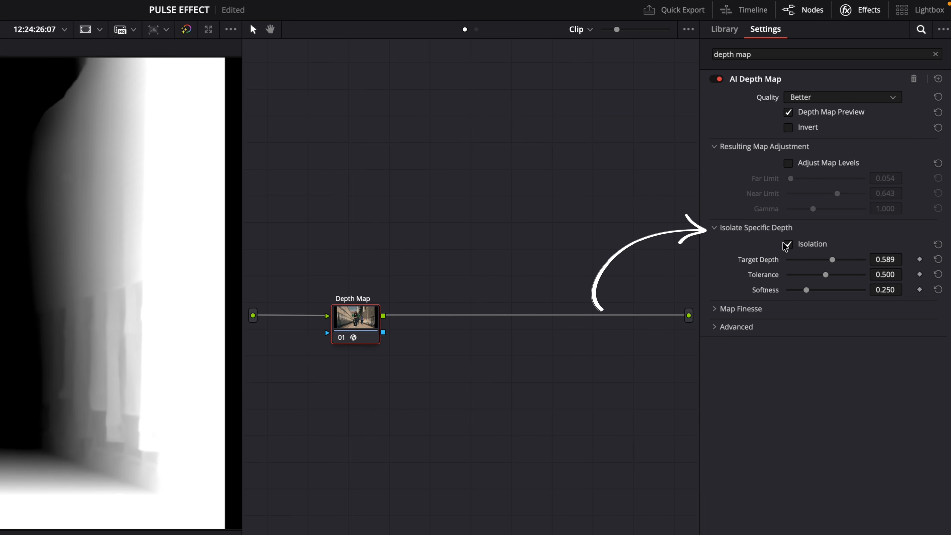
mouse_move(828, 279)
left_mouse_down()
mouse_move(814, 277)
mouse_move(828, 277)
left_mouse_up()
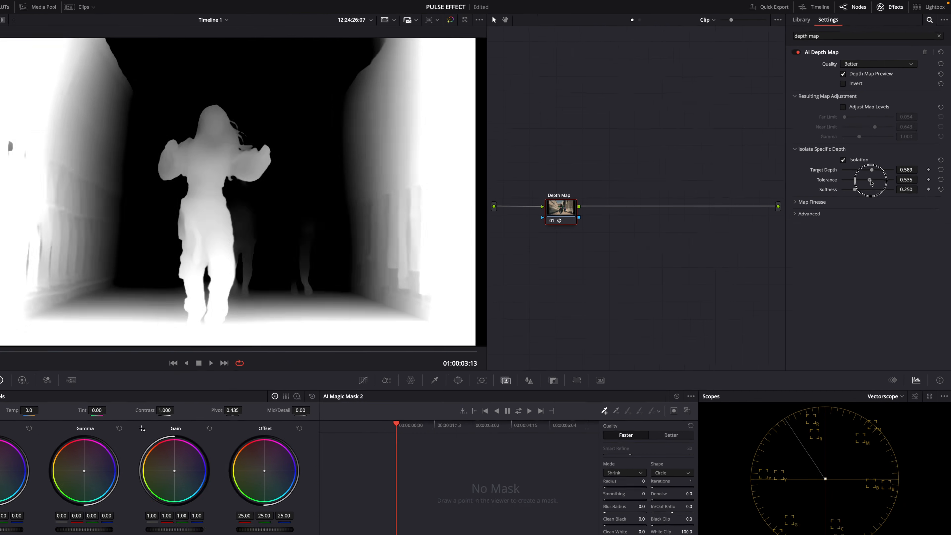
left_click_drag(871, 182, 854, 182)
left_click_drag(859, 169, 860, 171)
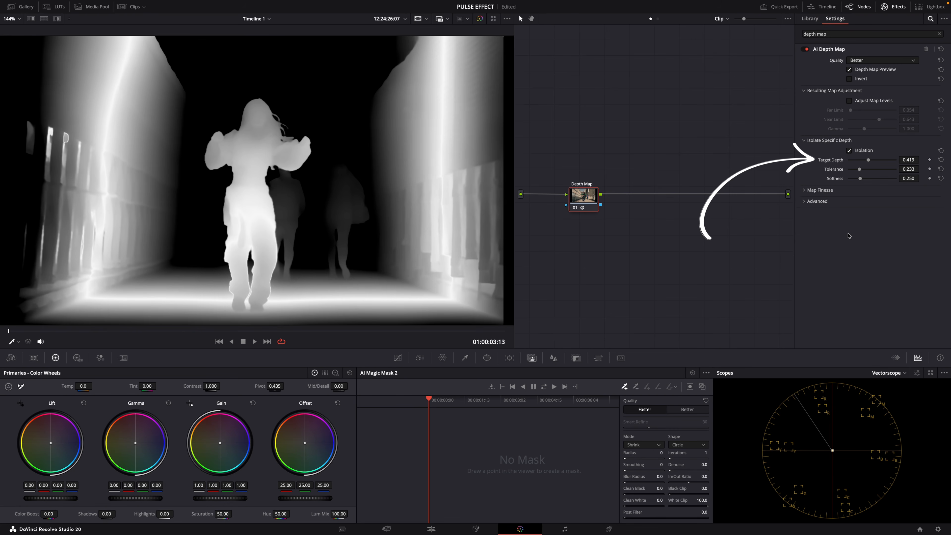
Keyframe the target depth at 1.000 on the clip's first frame, 0.000 a few frames on, and back to 1.000, and scrub through the pulse.
mouse_move(9, 332)
left_mouse_down()
mouse_move(36, 331)
mouse_move(9, 331)
left_mouse_up()
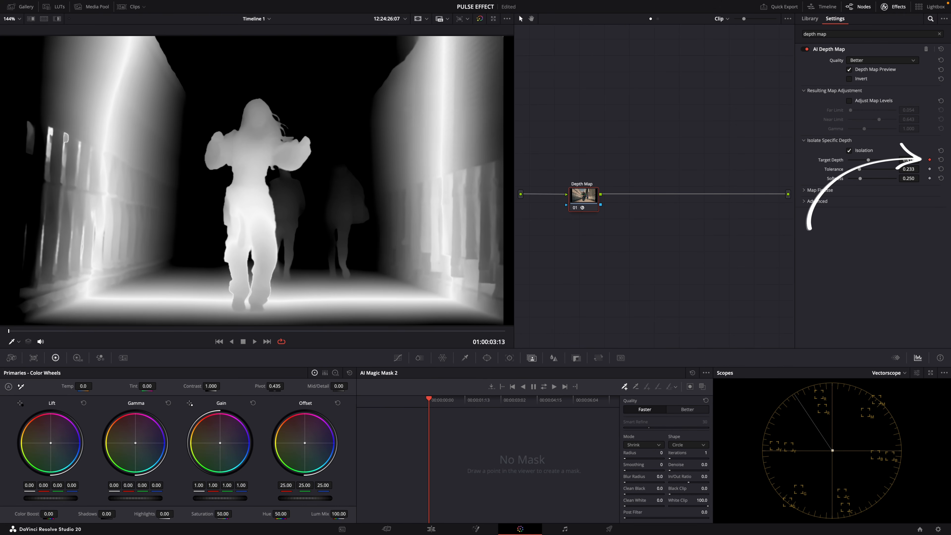
left_click_drag(872, 162, 899, 162)
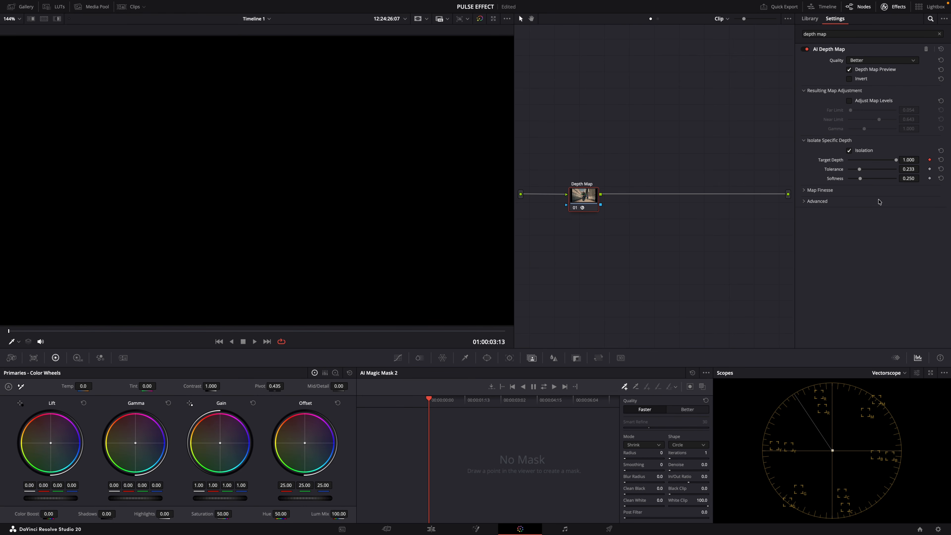
left_click_drag(13, 333, 86, 332)
left_click_drag(897, 160, 838, 160)
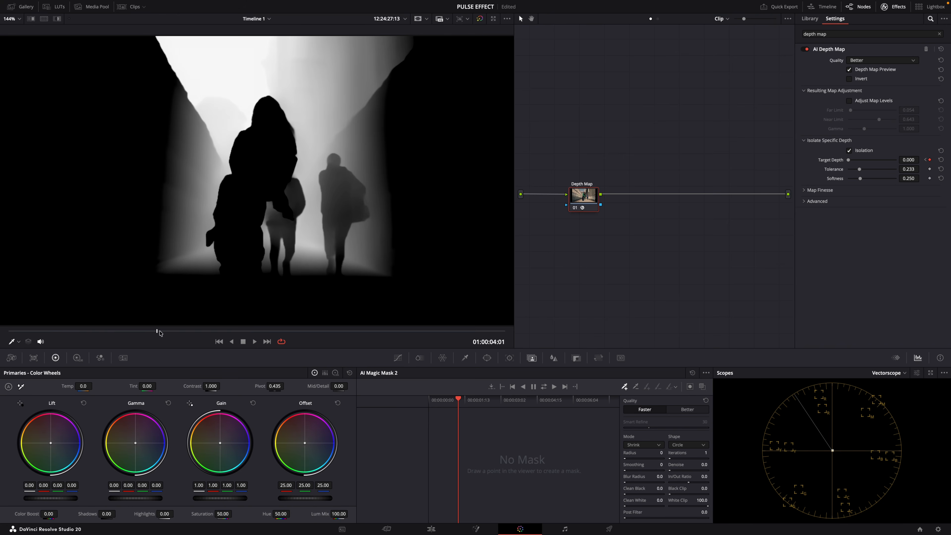
left_click_drag(850, 162, 903, 164)
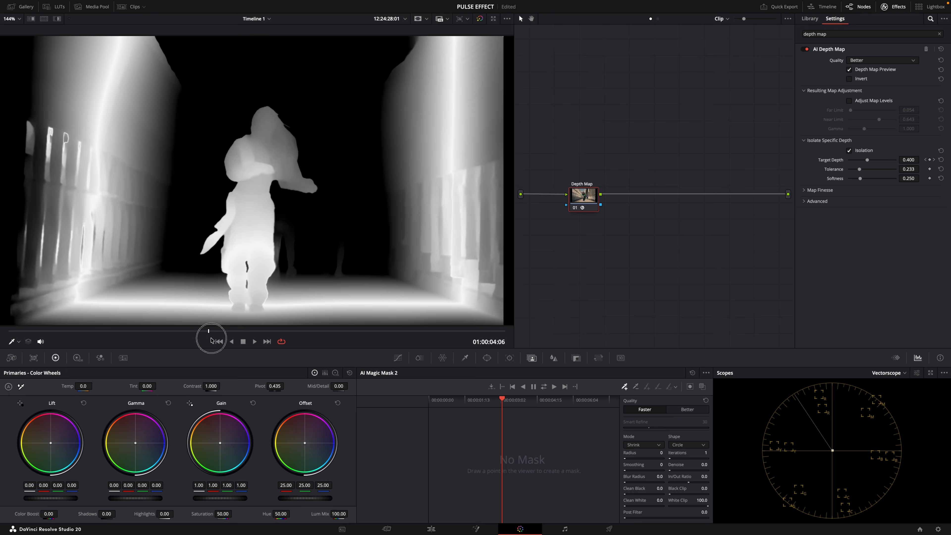
left_click_drag(210, 337, 185, 330)
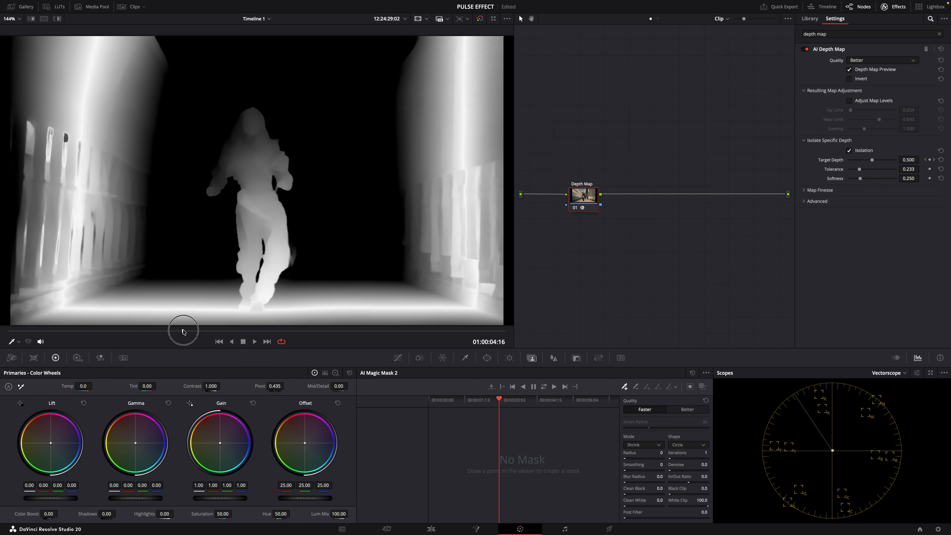